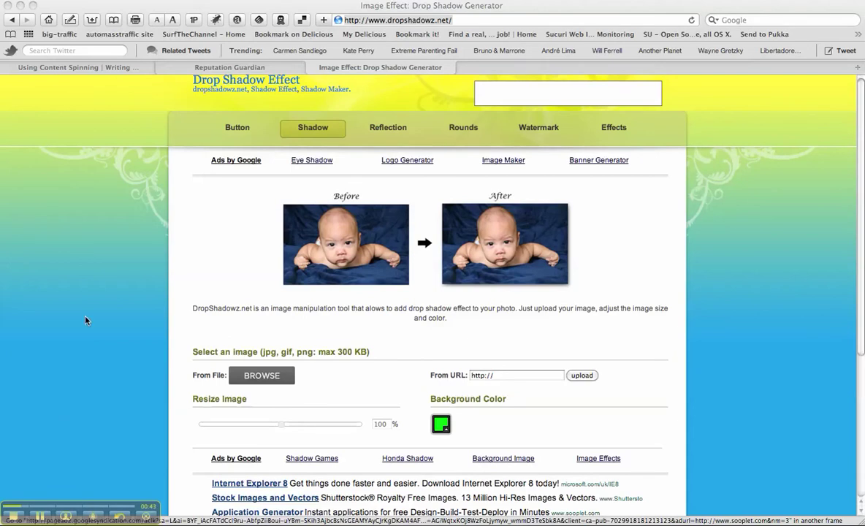
# Bring up the text note containing the dropshadowz.net address, and return to the Drop Shadow Effect page.
pyautogui.moveTo(228, 519)
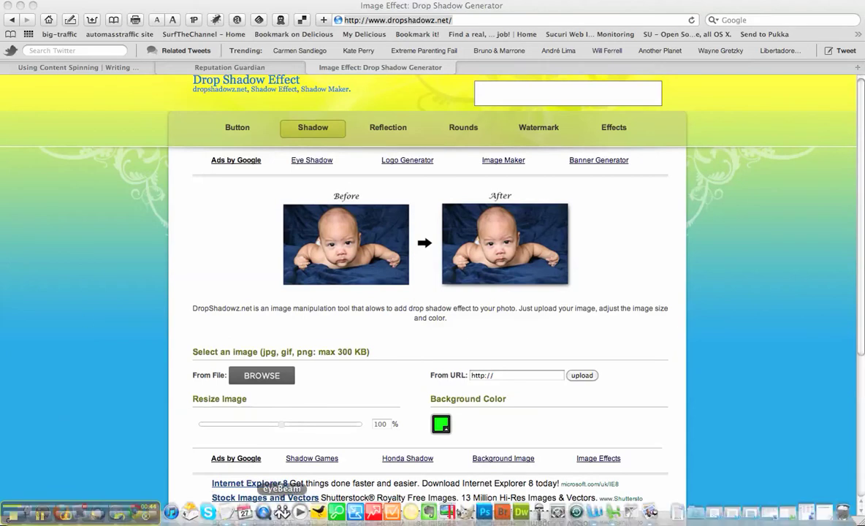
pyautogui.click(228, 519)
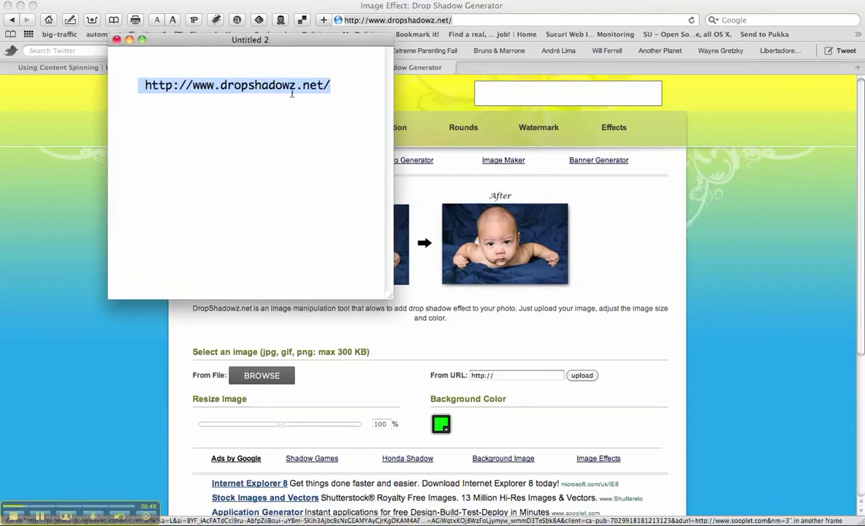
pyautogui.click(64, 197)
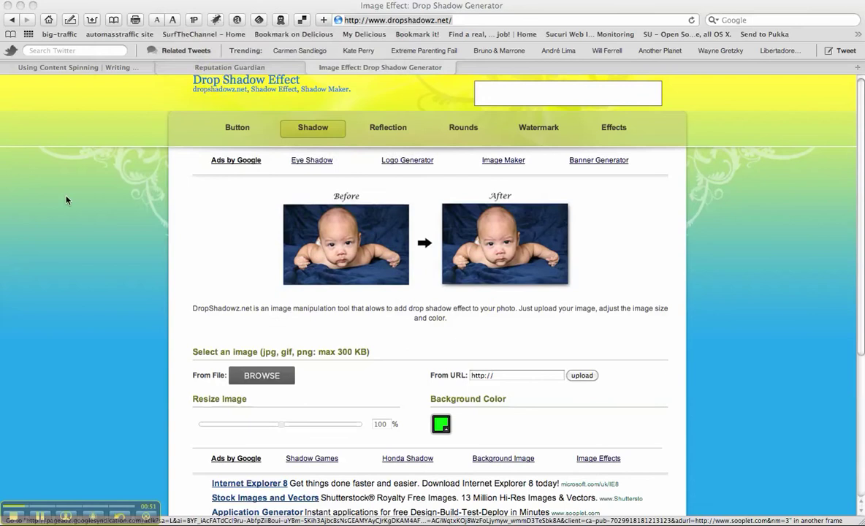
# Browse for an image file to upload, going through Desktop folder, My Sites and RepGaurdian to the Facebook stuff folder.
pyautogui.click(267, 376)
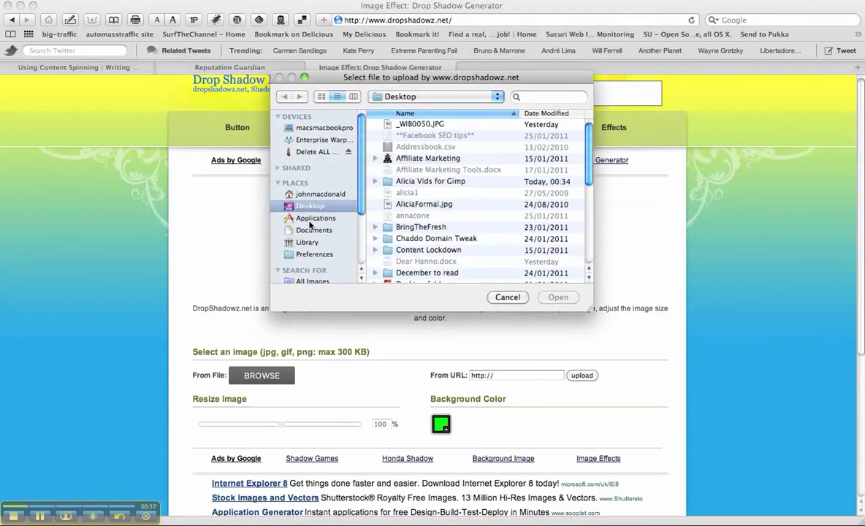
pyautogui.scroll(-3, 439, 196)
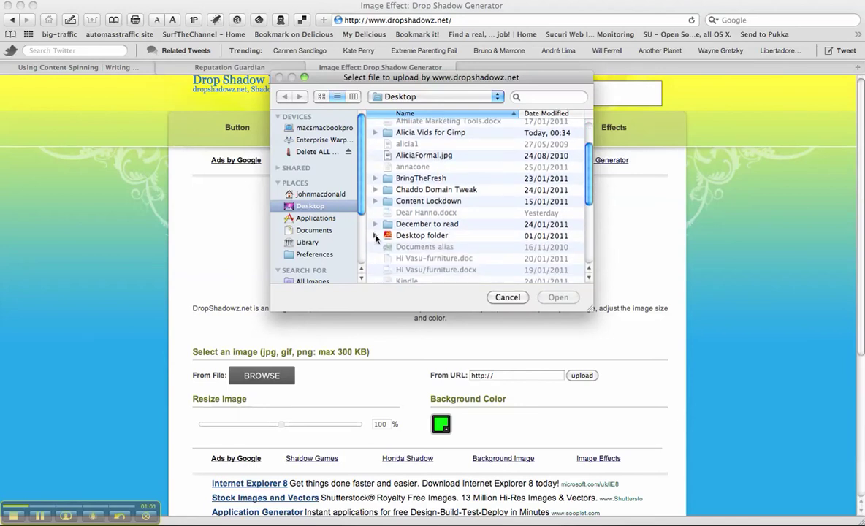
pyautogui.click(374, 235)
pyautogui.scroll(-5, 375, 238)
pyautogui.scroll(-3, 375, 238)
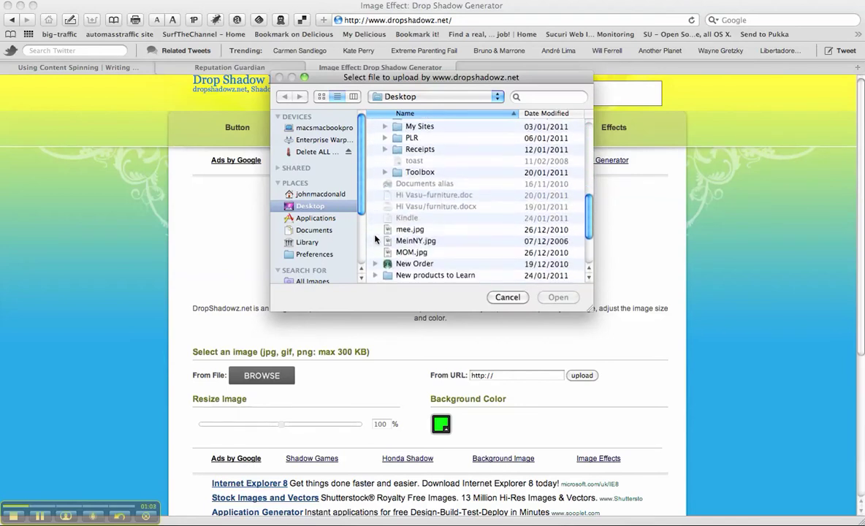
pyautogui.scroll(3, 375, 239)
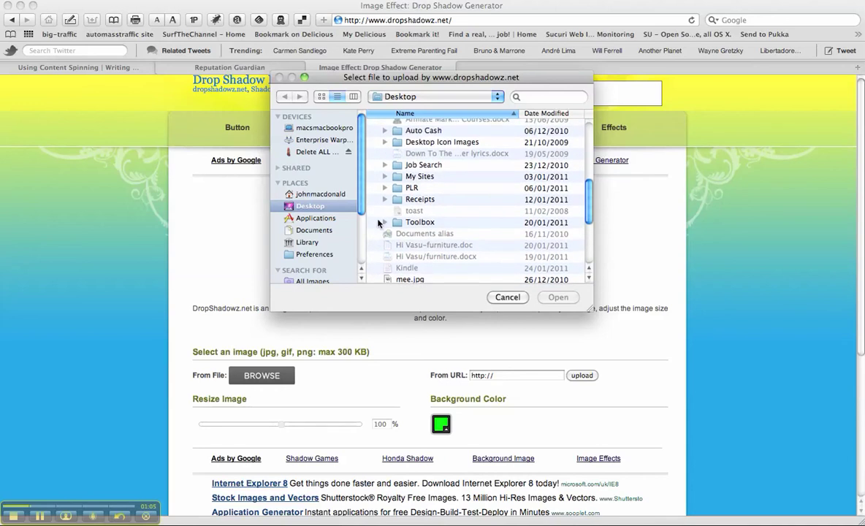
pyautogui.click(385, 176)
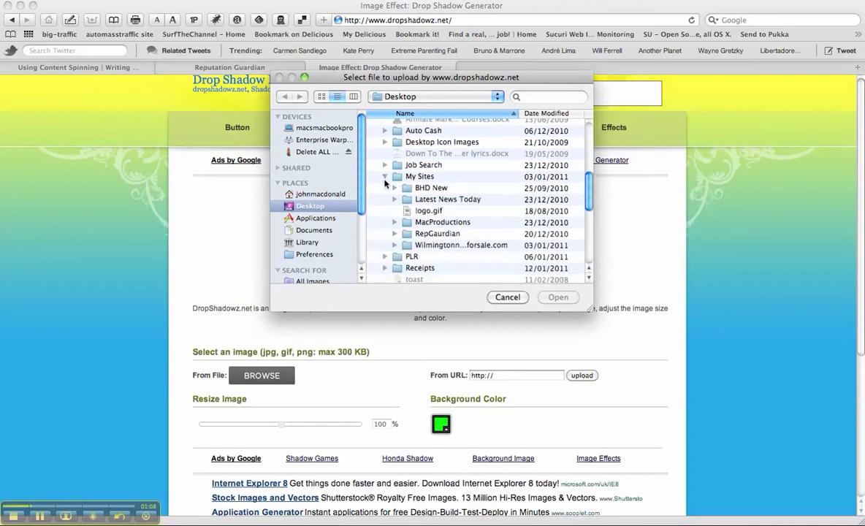
pyautogui.click(394, 233)
pyautogui.scroll(-5, 395, 234)
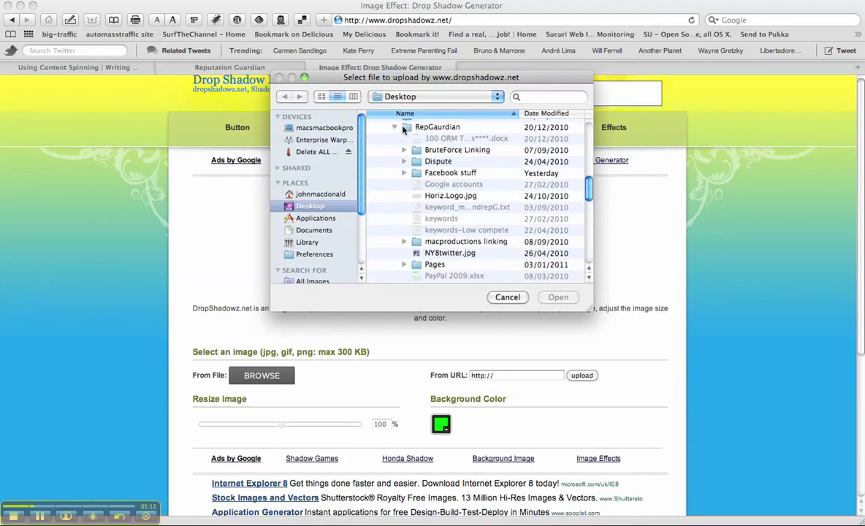
pyautogui.click(403, 173)
pyautogui.scroll(-3, 406, 175)
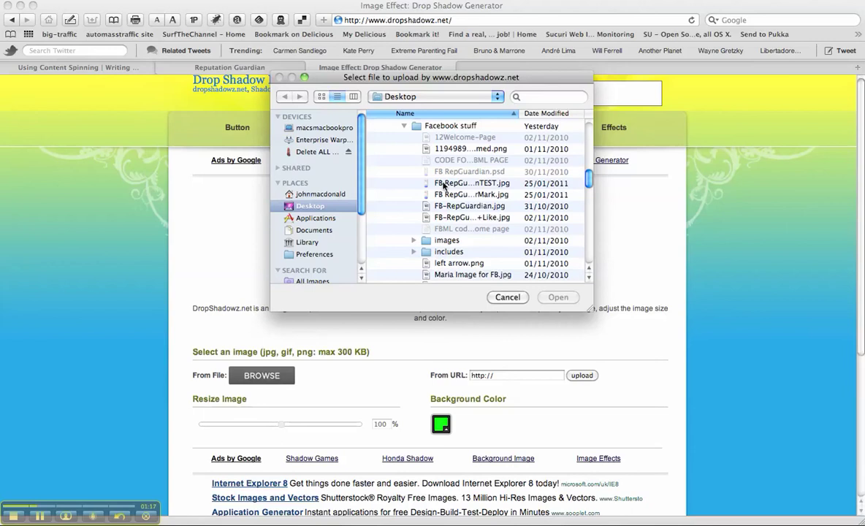
pyautogui.click(444, 183)
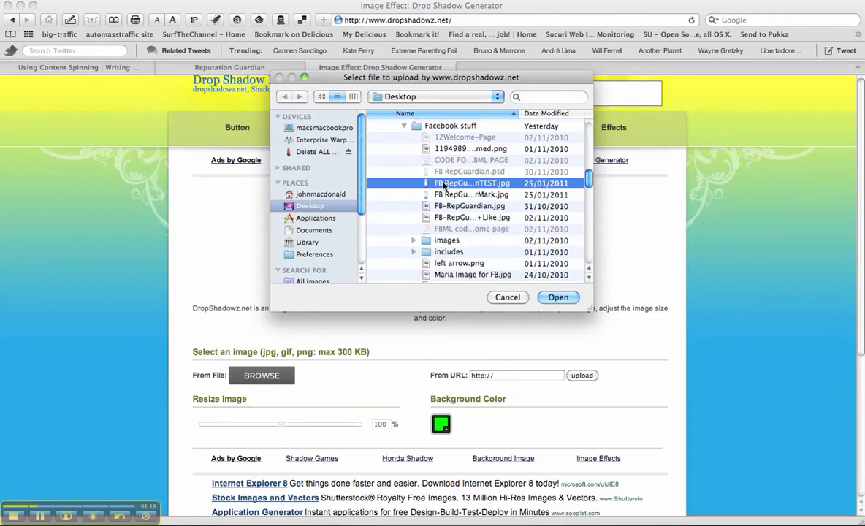
pyautogui.click(558, 298)
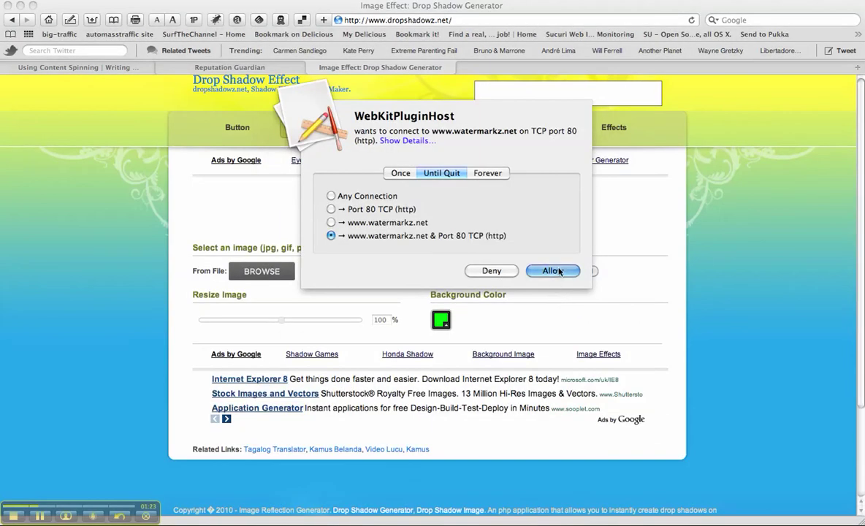
pyautogui.click(553, 271)
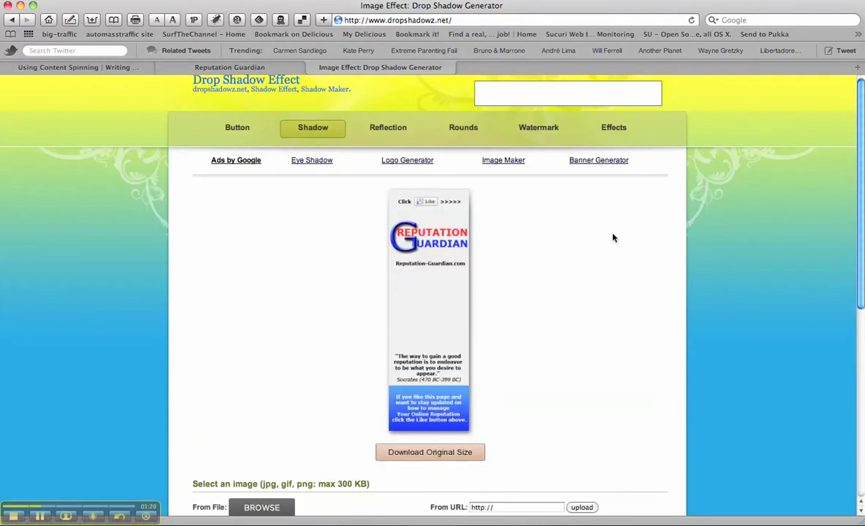
# Download the drop-shadowed image at original size, close the downloads list and return to the generator page.
pyautogui.scroll(-2, 613, 237)
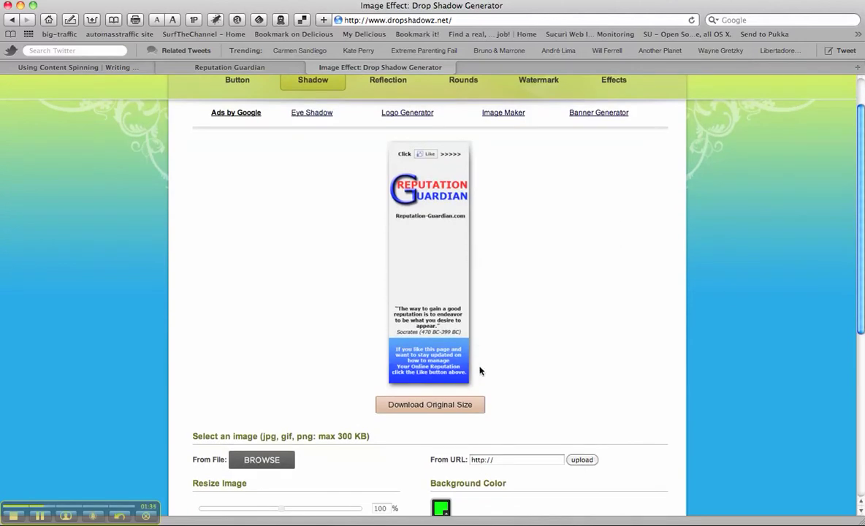
pyautogui.scroll(-1, 480, 371)
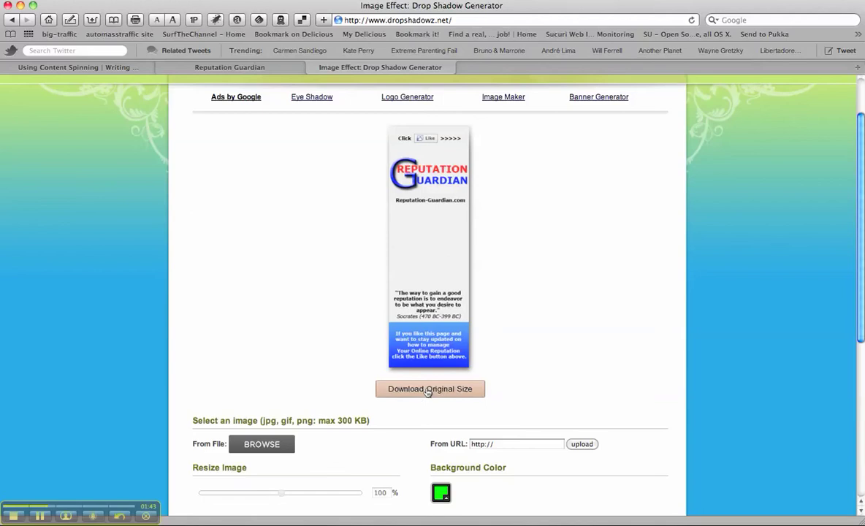
pyautogui.click(429, 390)
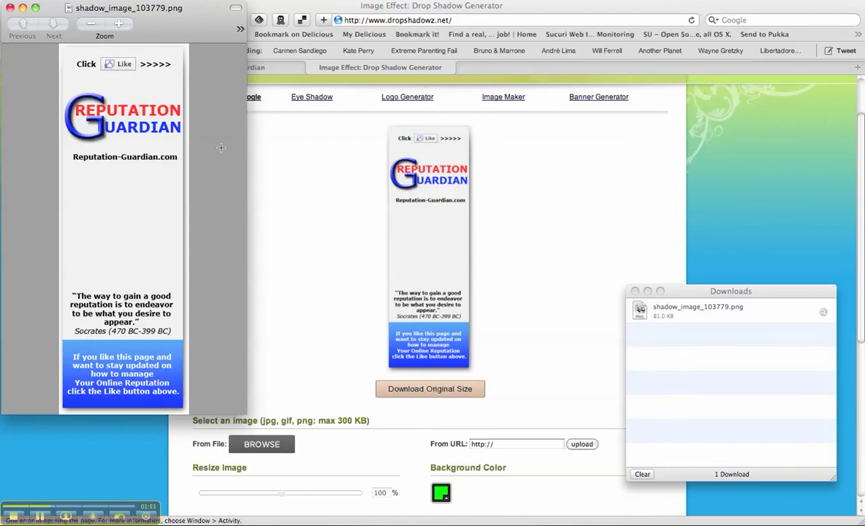
pyautogui.click(635, 291)
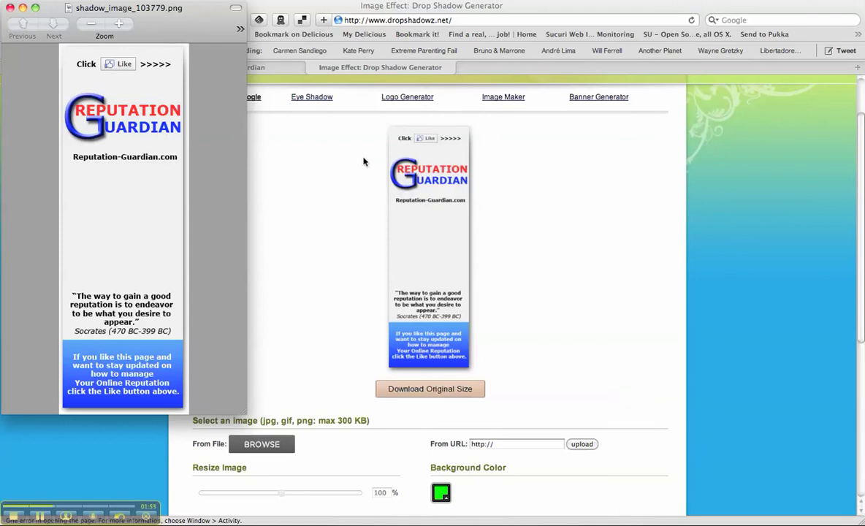
pyautogui.click(320, 162)
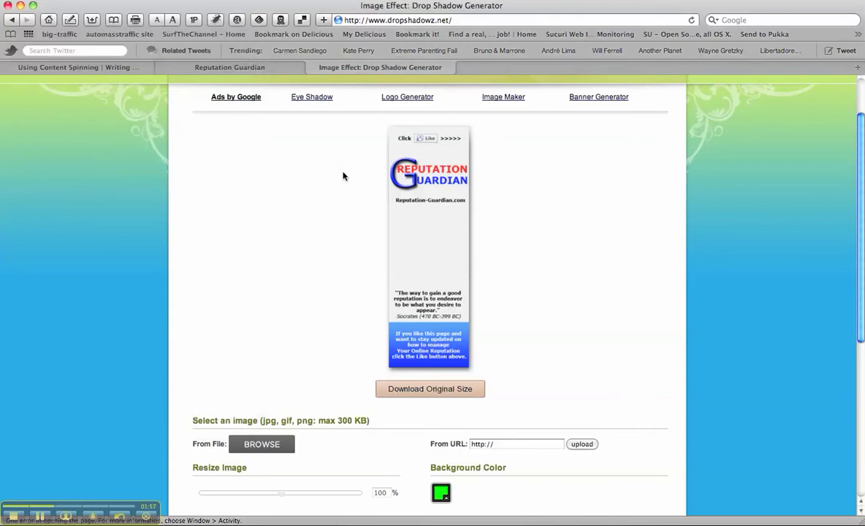
# Switch to the Reputation Guardian Facebook page and open its profile picture settings for editing.
pyautogui.click(240, 68)
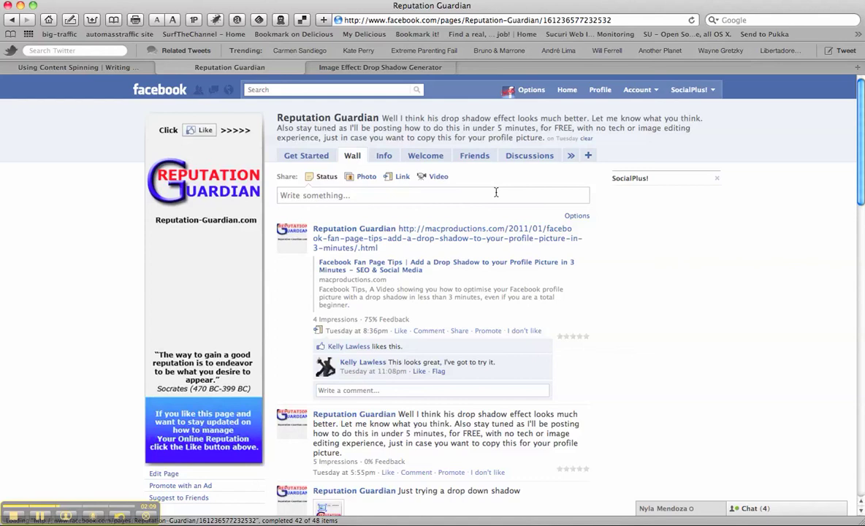
pyautogui.scroll(-3, 426, 188)
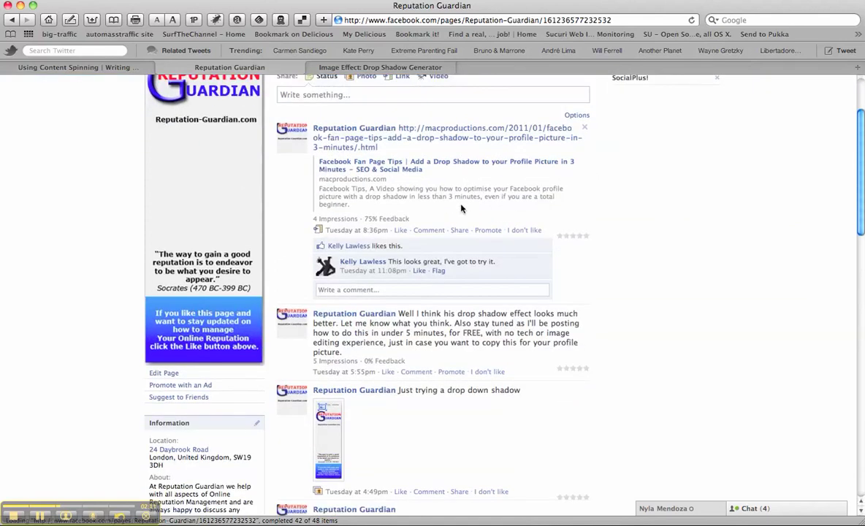
pyautogui.click(155, 376)
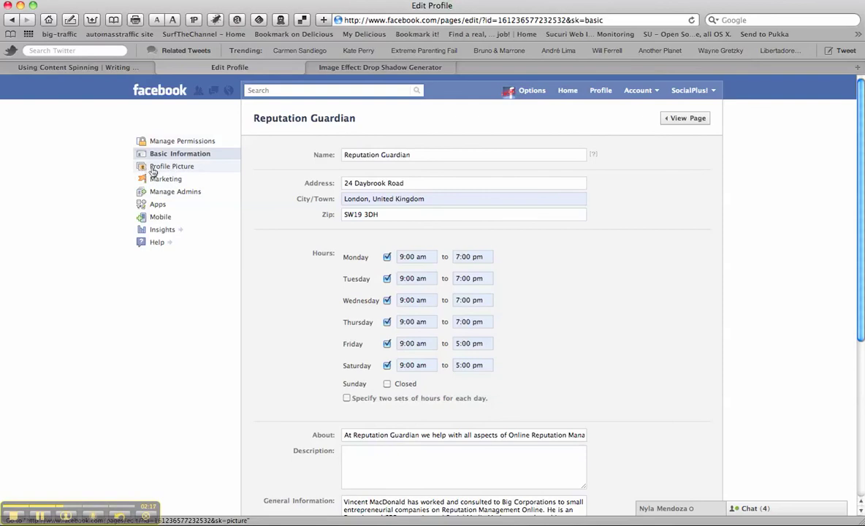
pyautogui.click(166, 171)
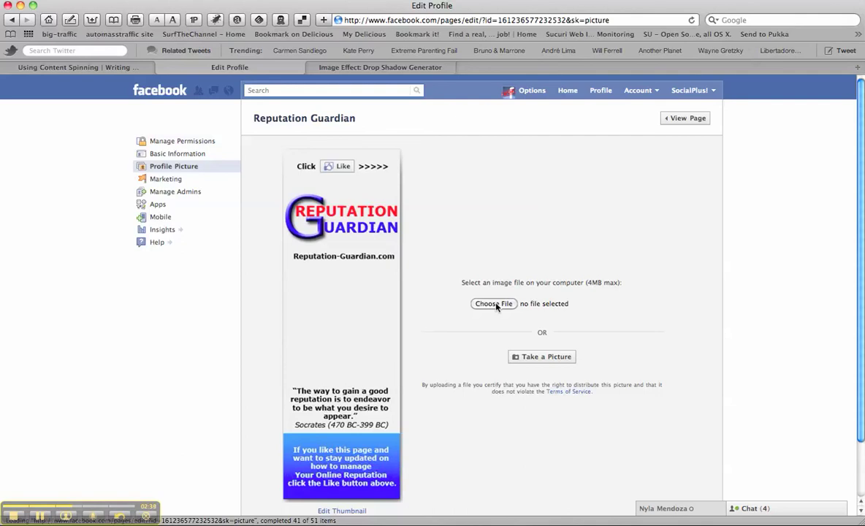
# Return to the Reputation Guardian page view and examine the drop shadow on the profile picture and its wall thumbnail preview.
pyautogui.click(681, 120)
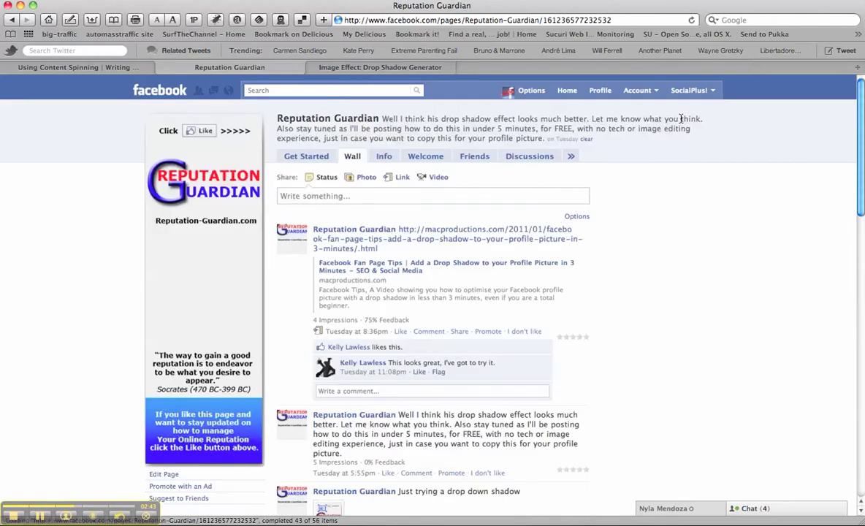
pyautogui.scroll(-3, 680, 120)
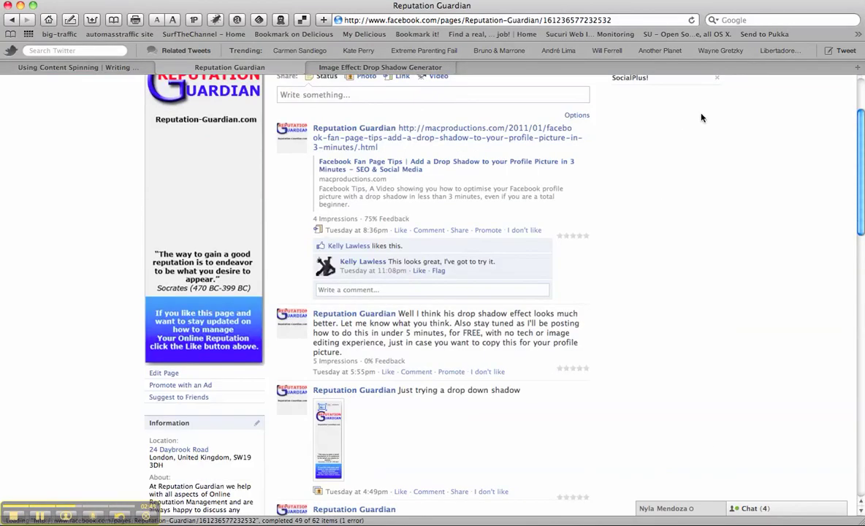
pyautogui.scroll(2, 791, 182)
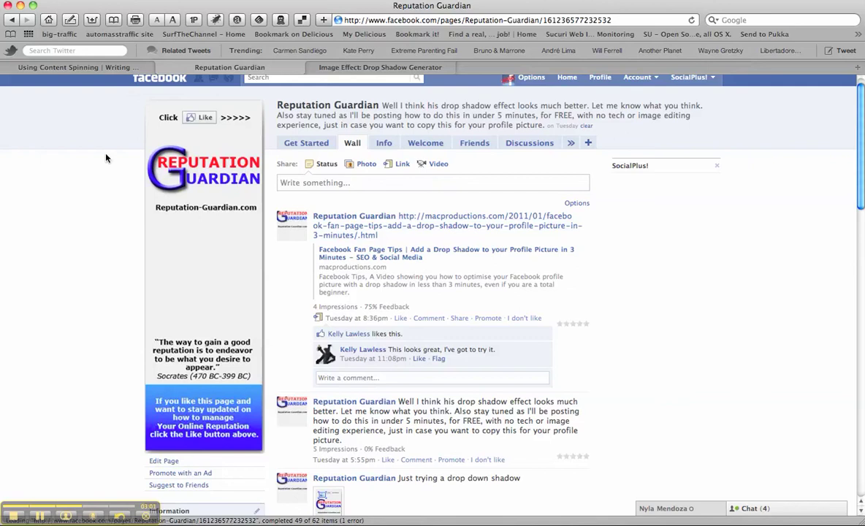
pyautogui.moveTo(234, 177)
pyautogui.scroll(2, 307, 119)
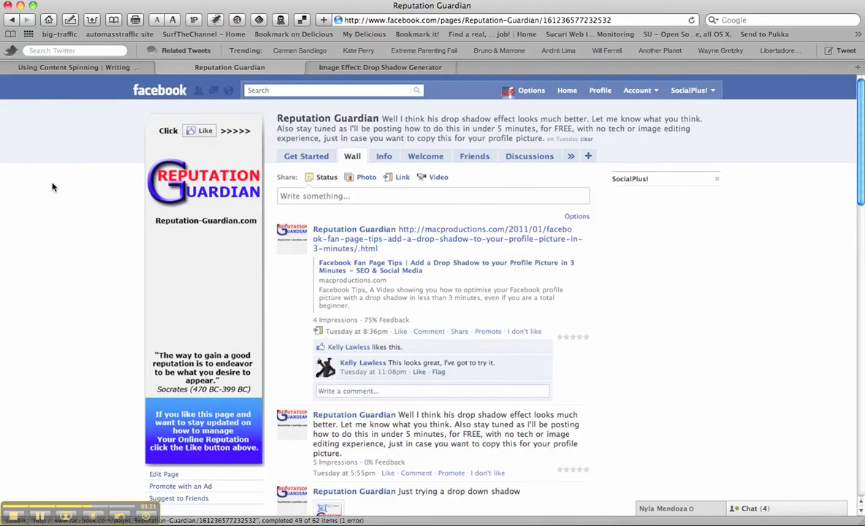
pyautogui.scroll(-2, 52, 187)
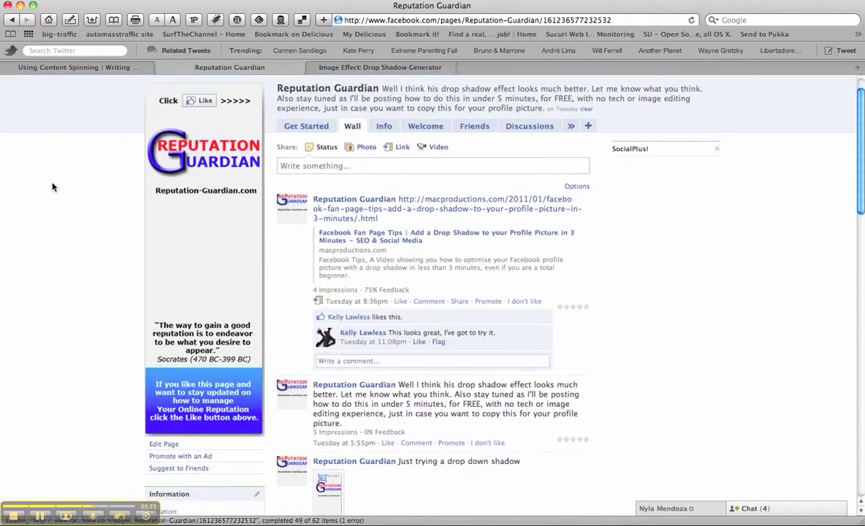
pyautogui.moveTo(162, 208)
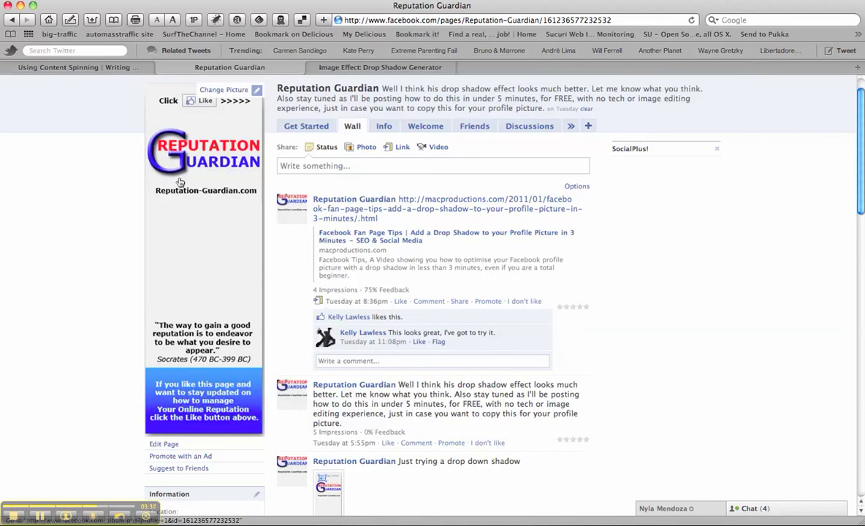
pyautogui.moveTo(287, 212)
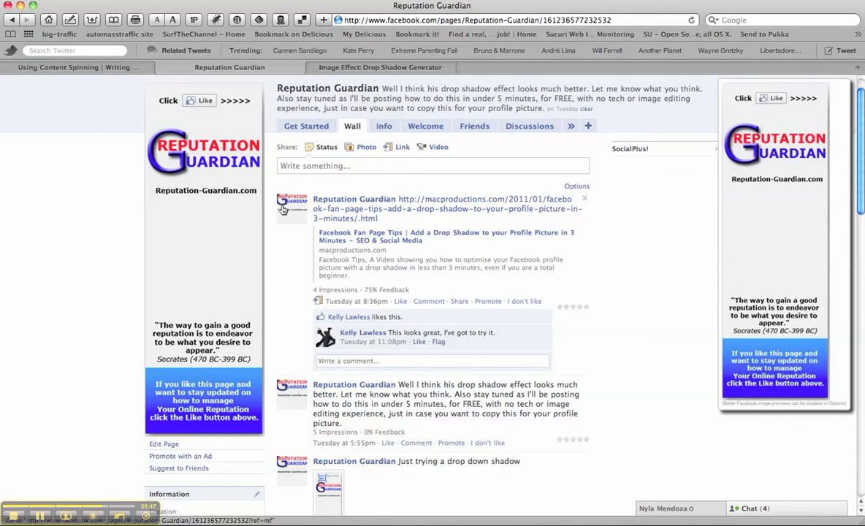
pyautogui.moveTo(219, 186)
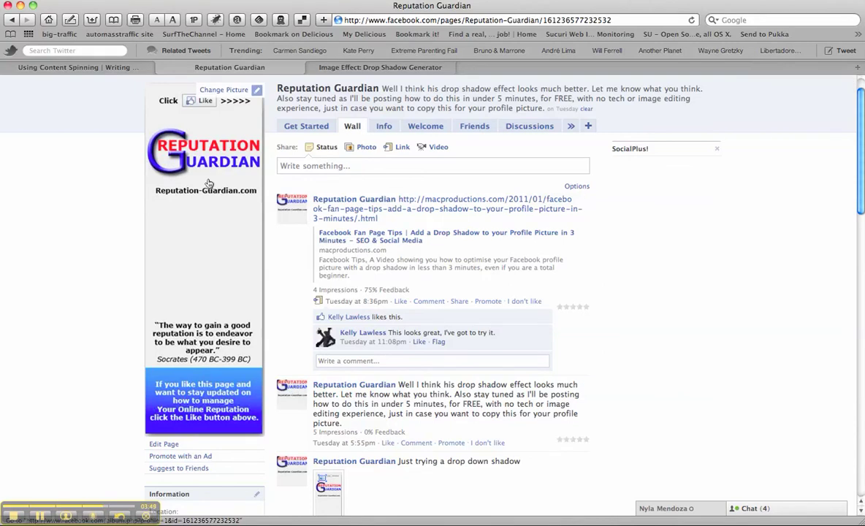
pyautogui.moveTo(257, 196)
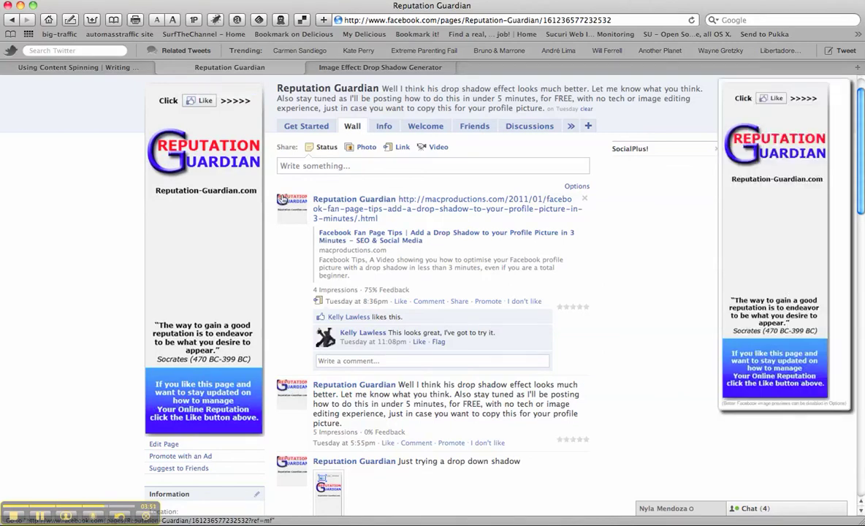